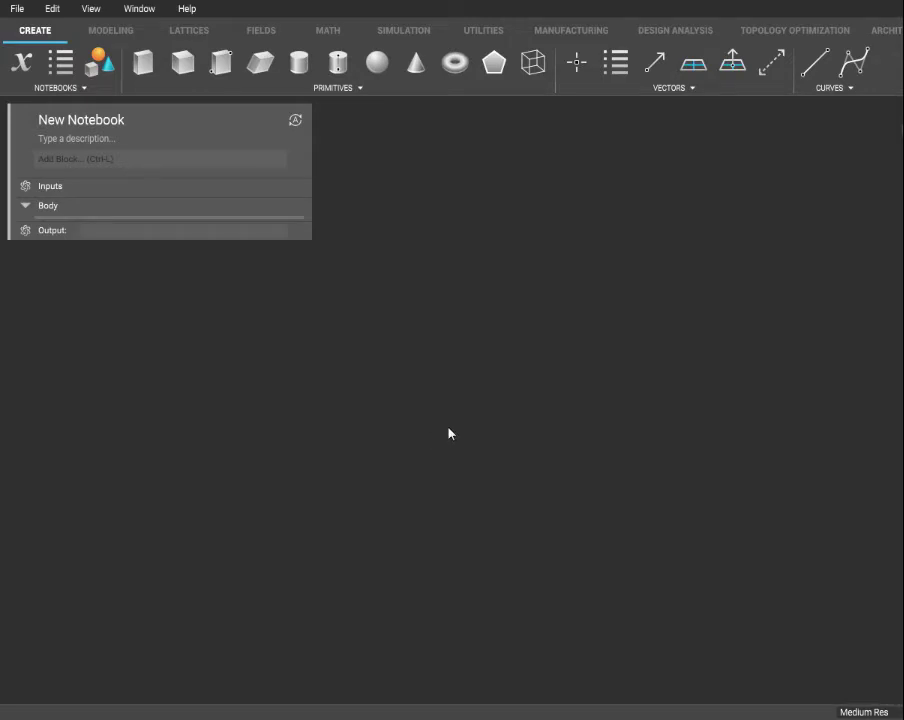
Step: Import the 40mmcube STL mesh from the Downloads folder into the notebook
click(180, 74)
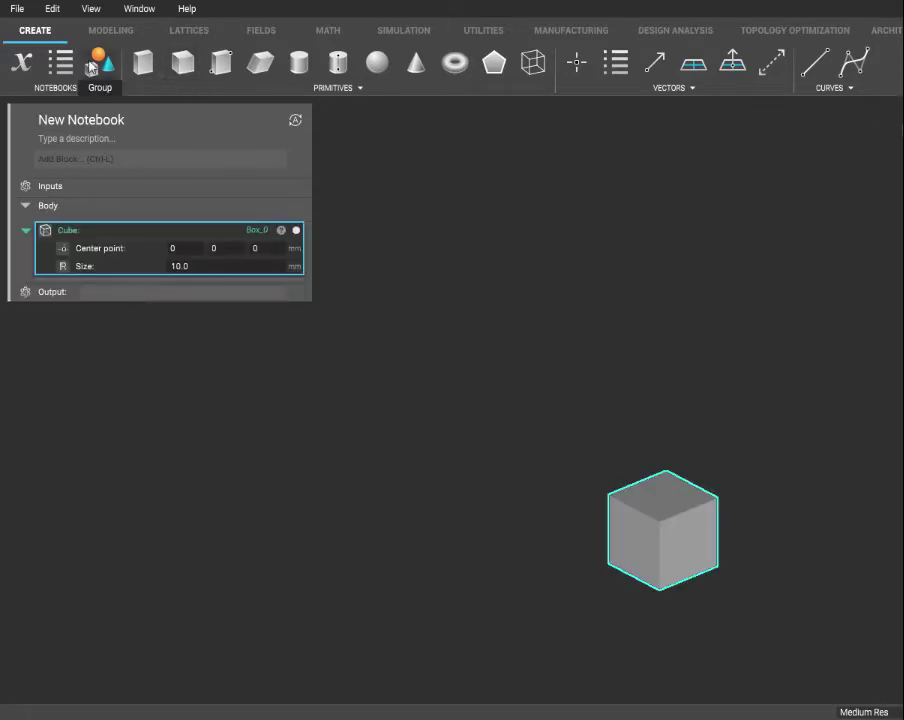
key(ctrl+z)
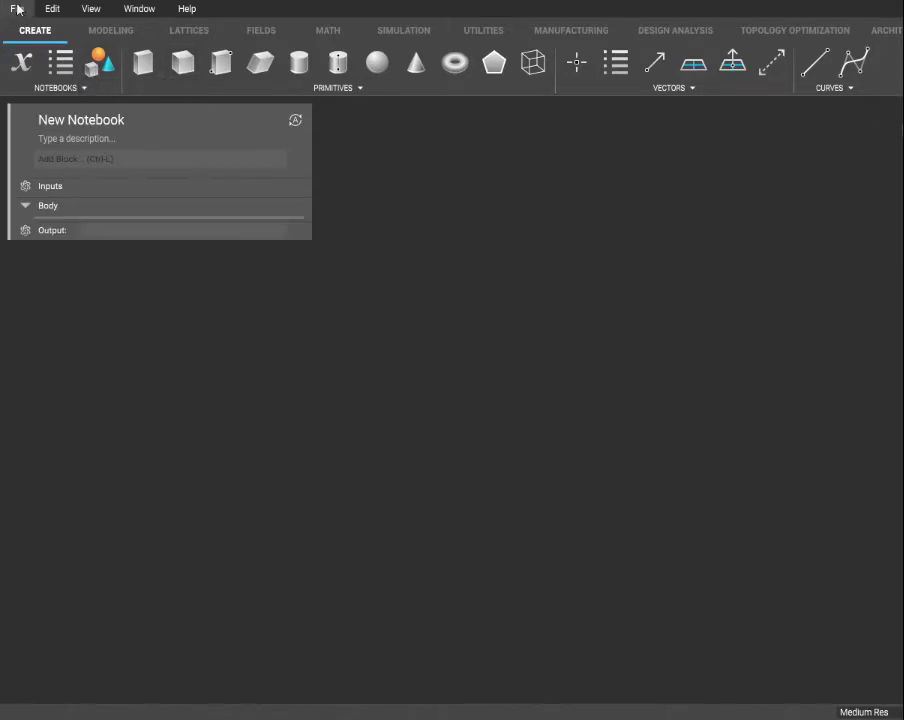
click(17, 8)
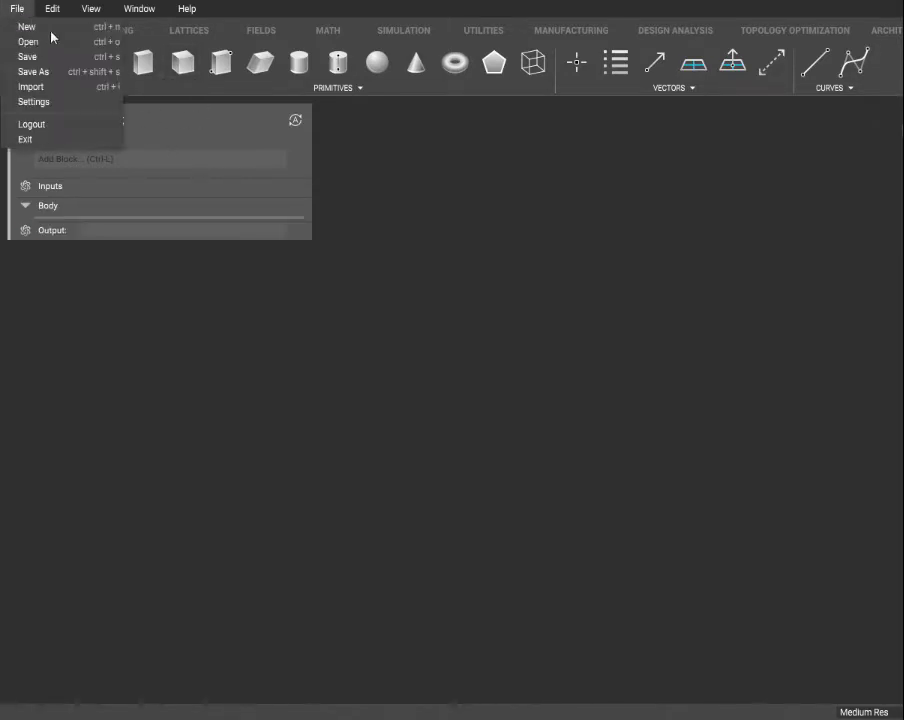
click(62, 89)
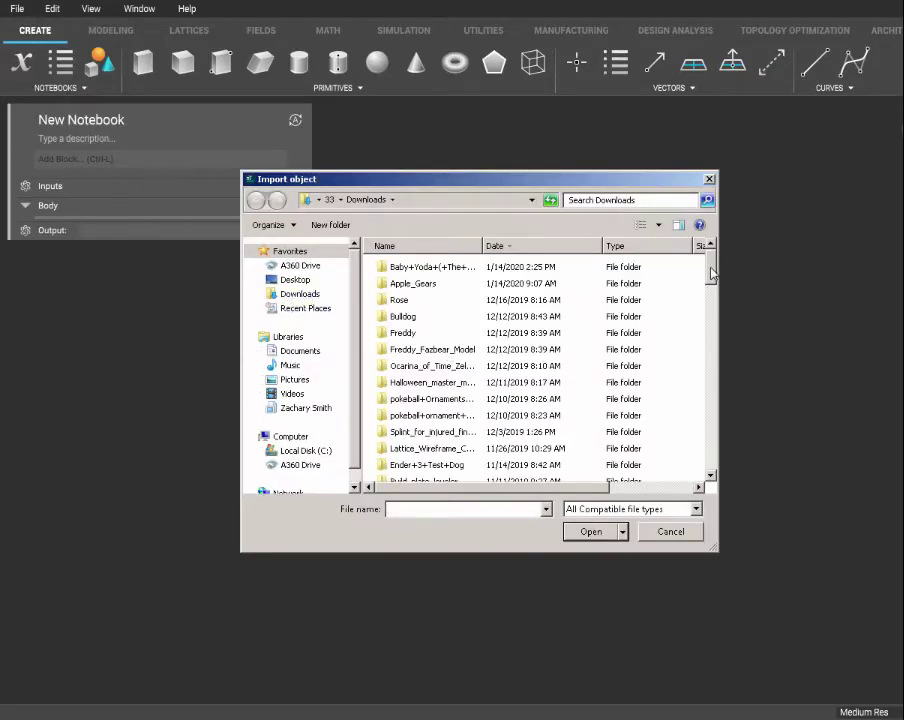
scroll(632, 299, down, 10)
scroll(708, 354, down, 2)
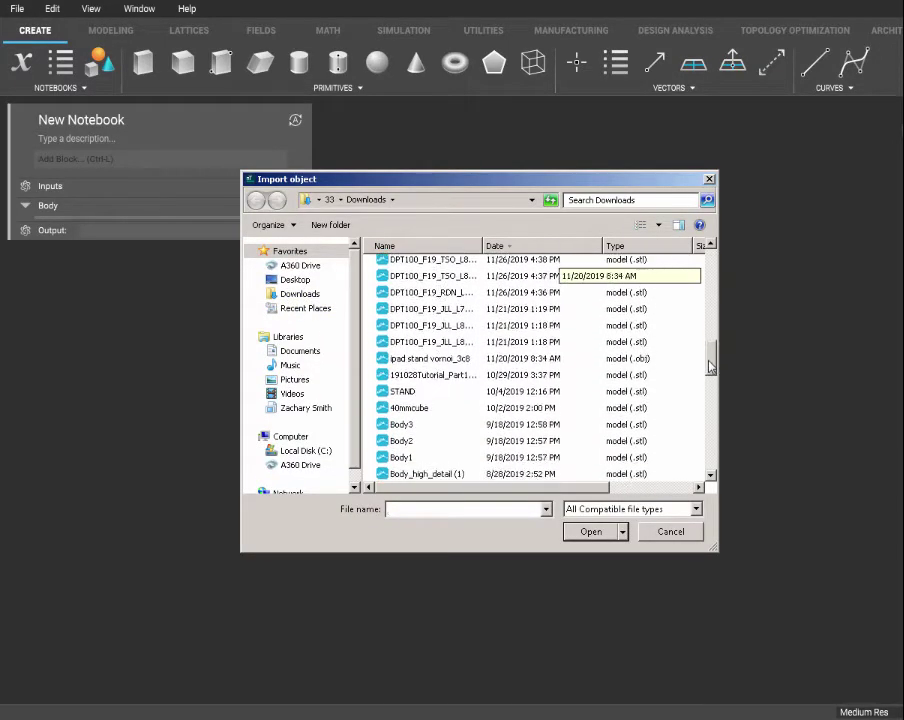
click(405, 384)
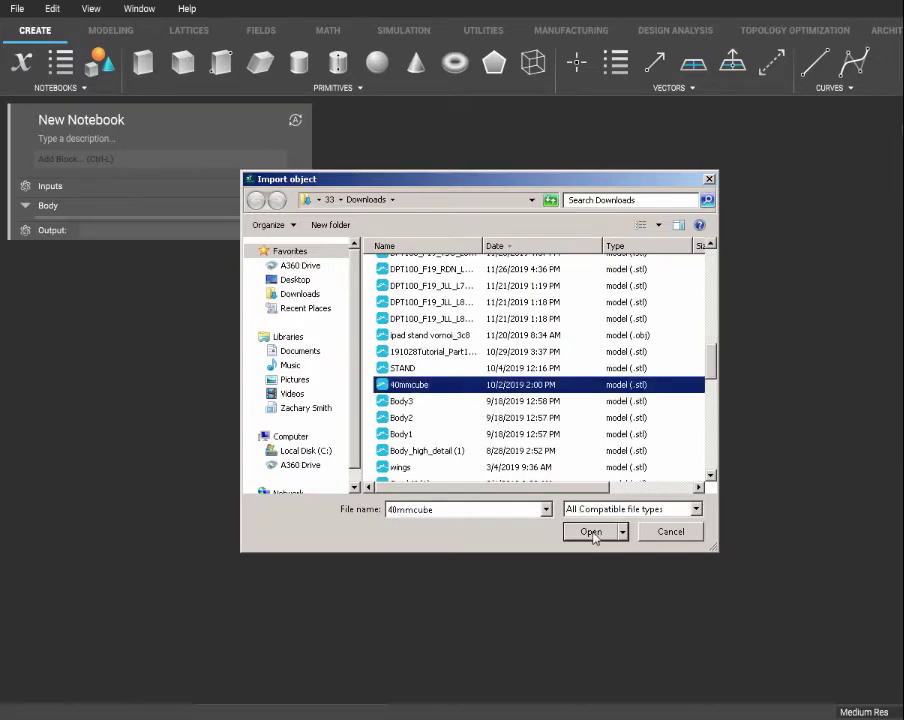
click(590, 531)
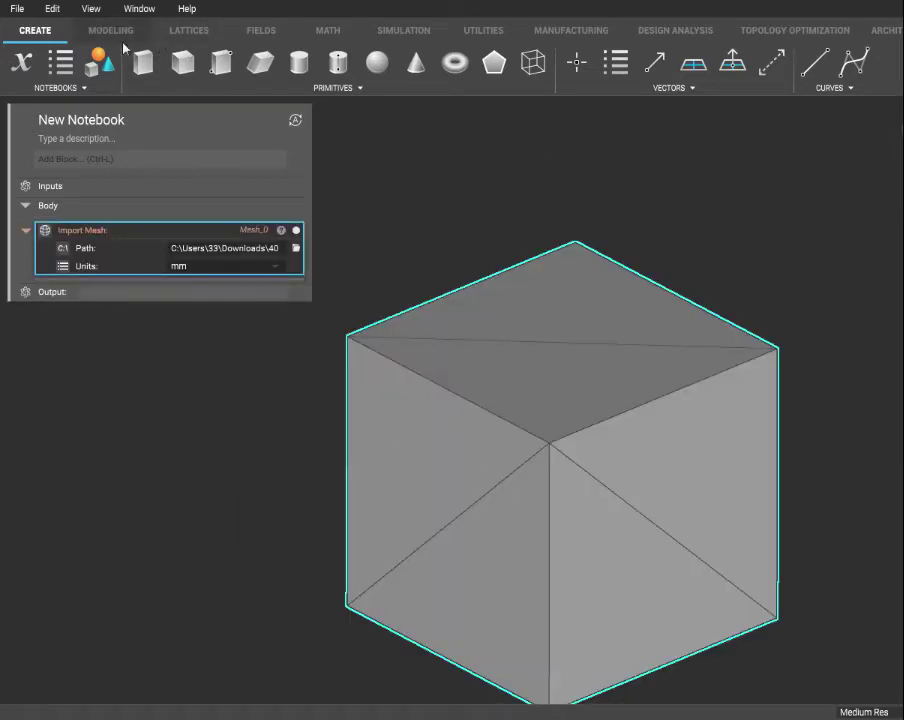
Step: Add a Voronoi Boundary Lattice block and assign the imported cube mesh as its mesh input
click(189, 31)
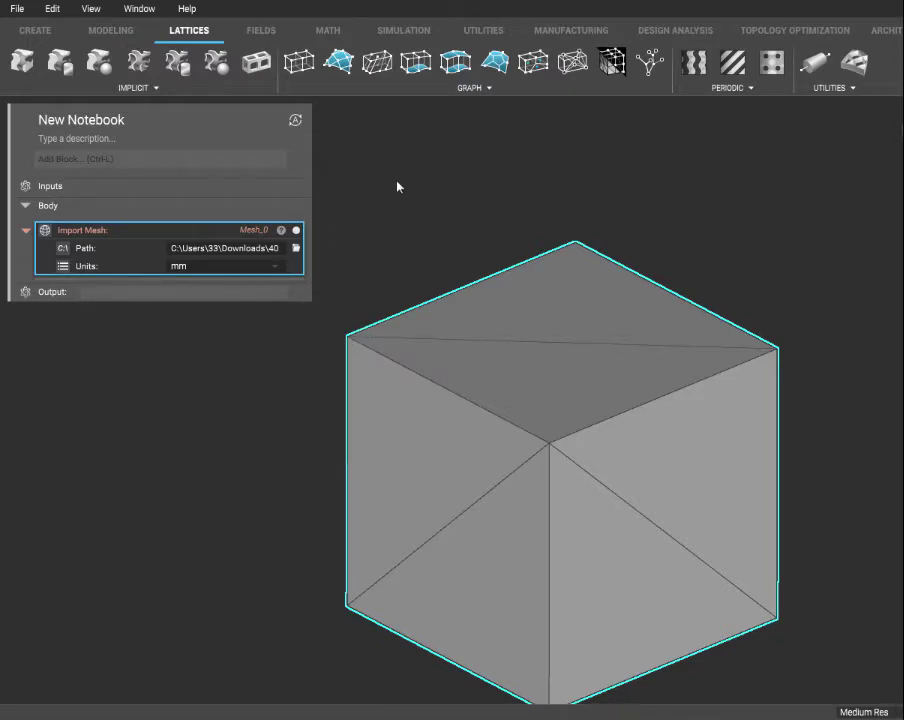
scroll(410, 360, down, 2)
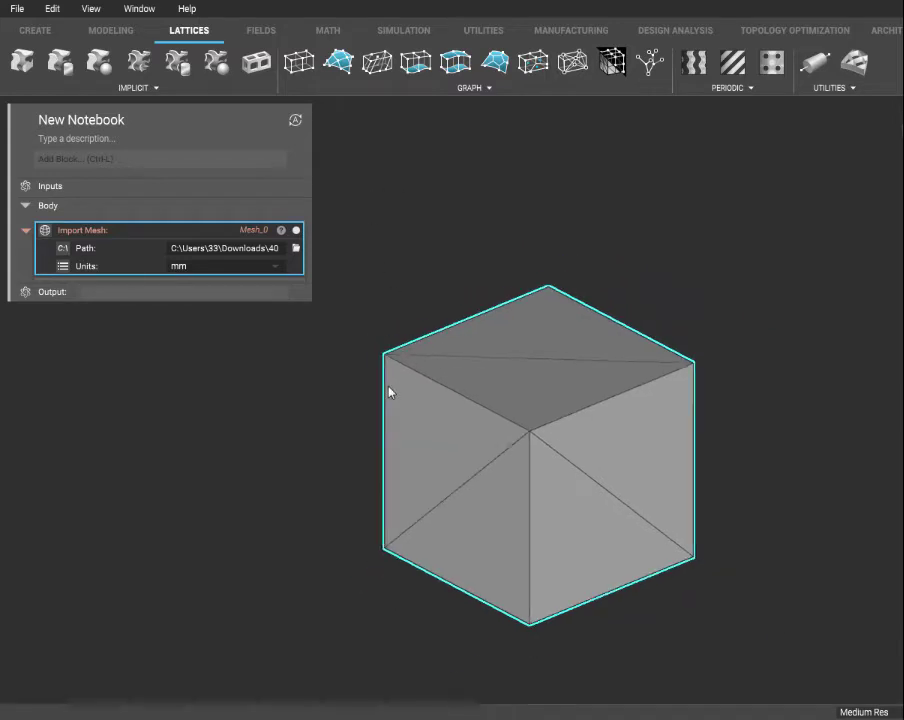
click(497, 64)
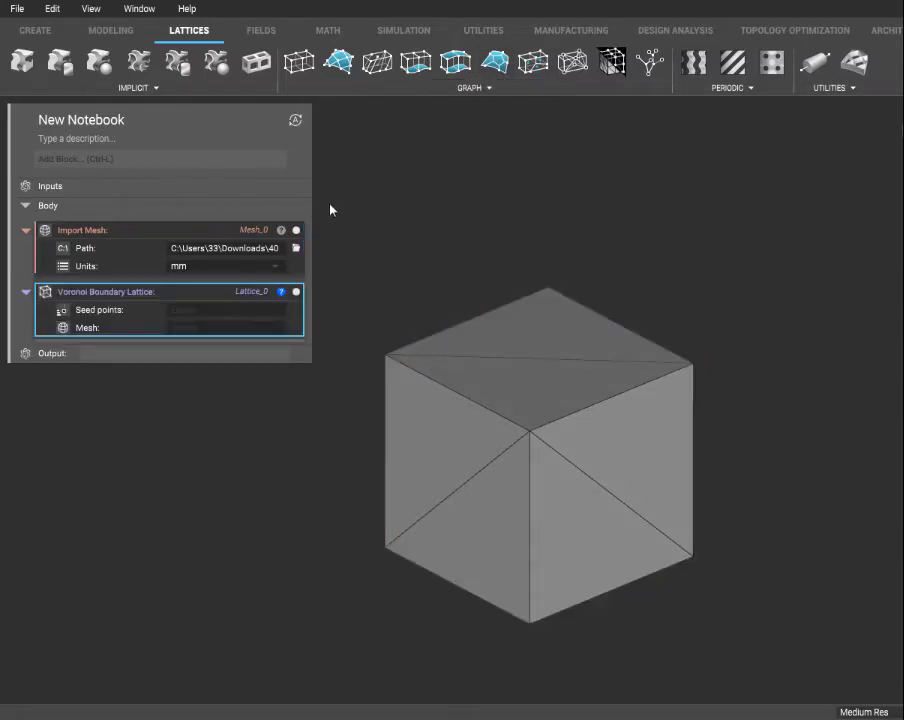
drag(104, 231, 200, 333)
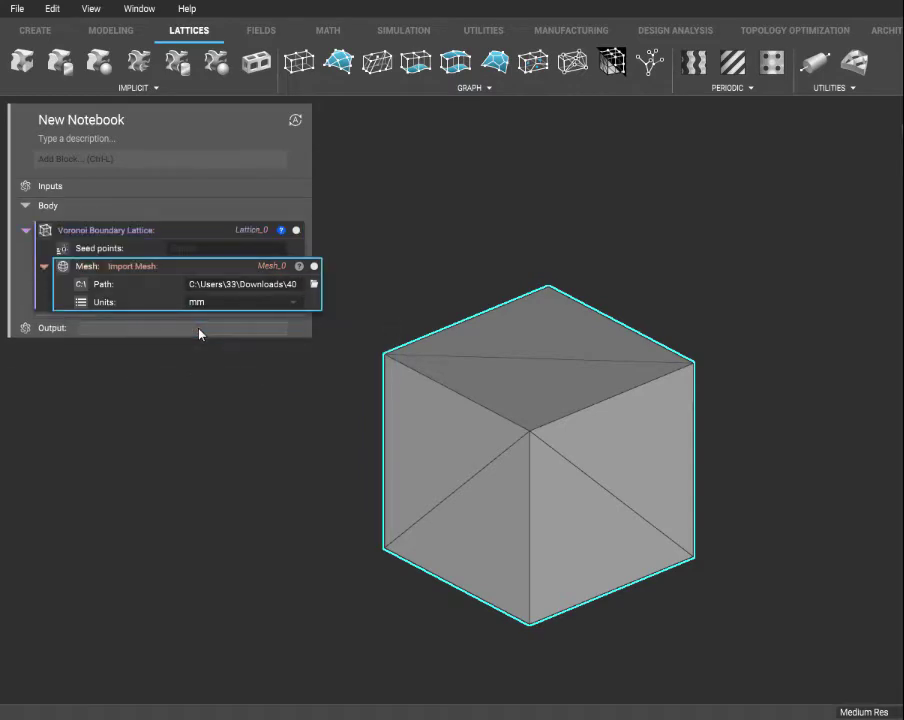
Step: Set the lattice's seed points to Random Points on Mesh, using Mesh_0 as the mesh
click(192, 249)
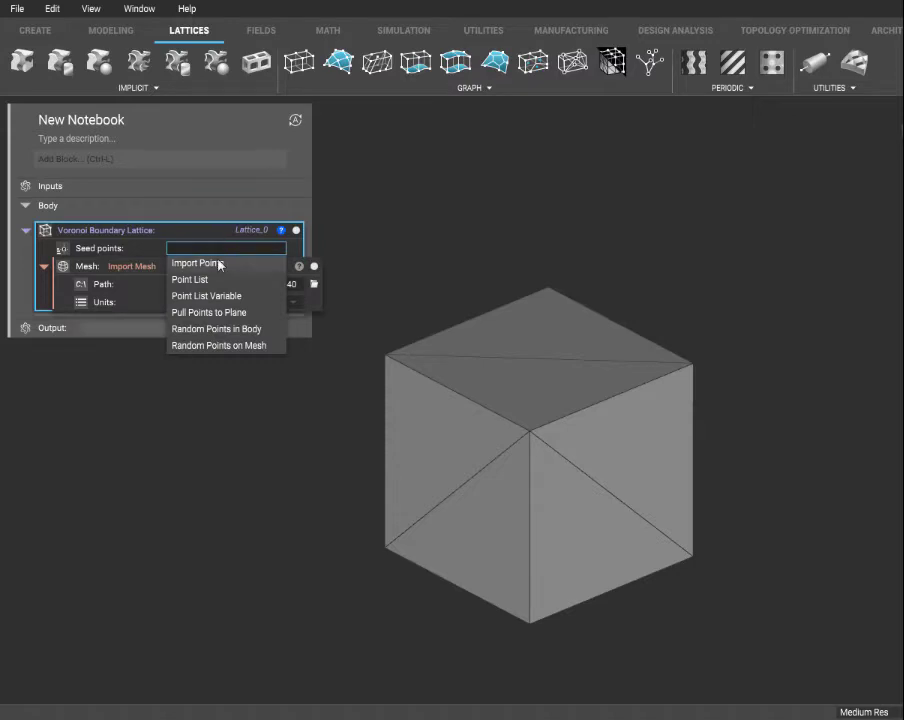
click(252, 346)
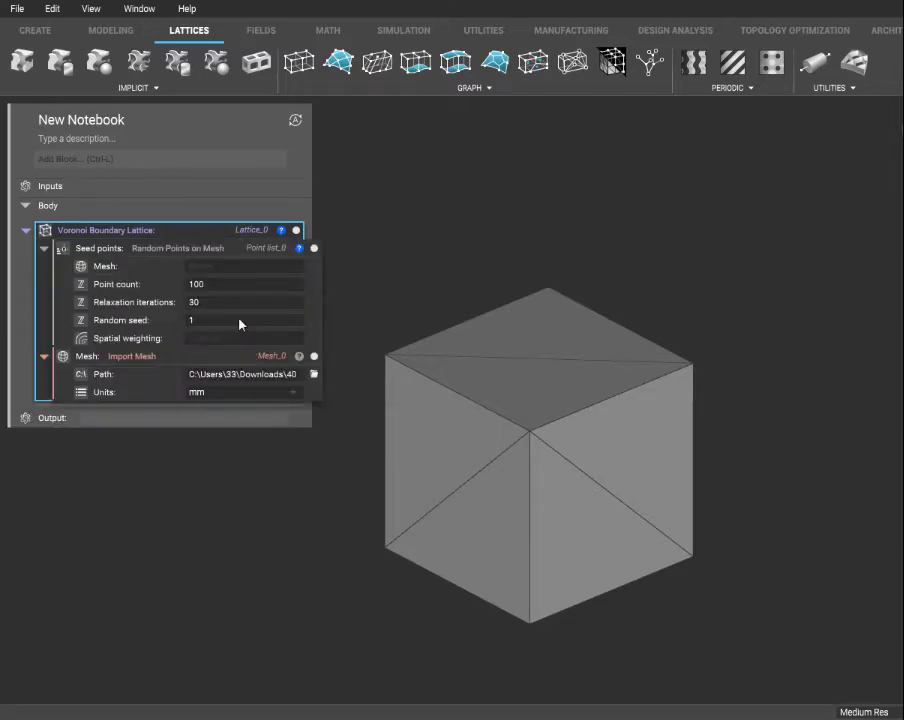
click(208, 267)
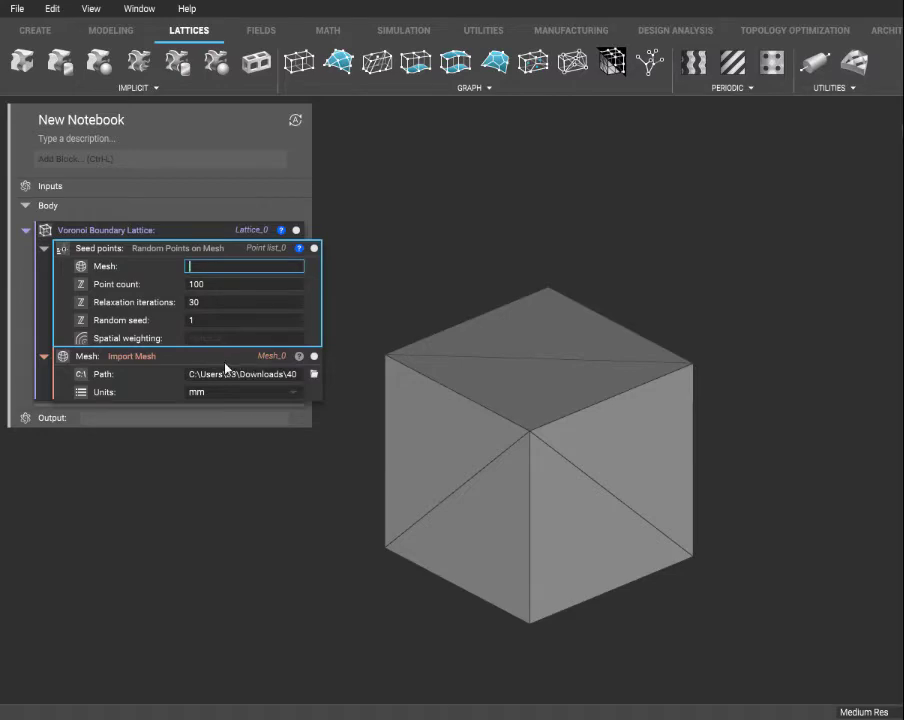
text(mesh)
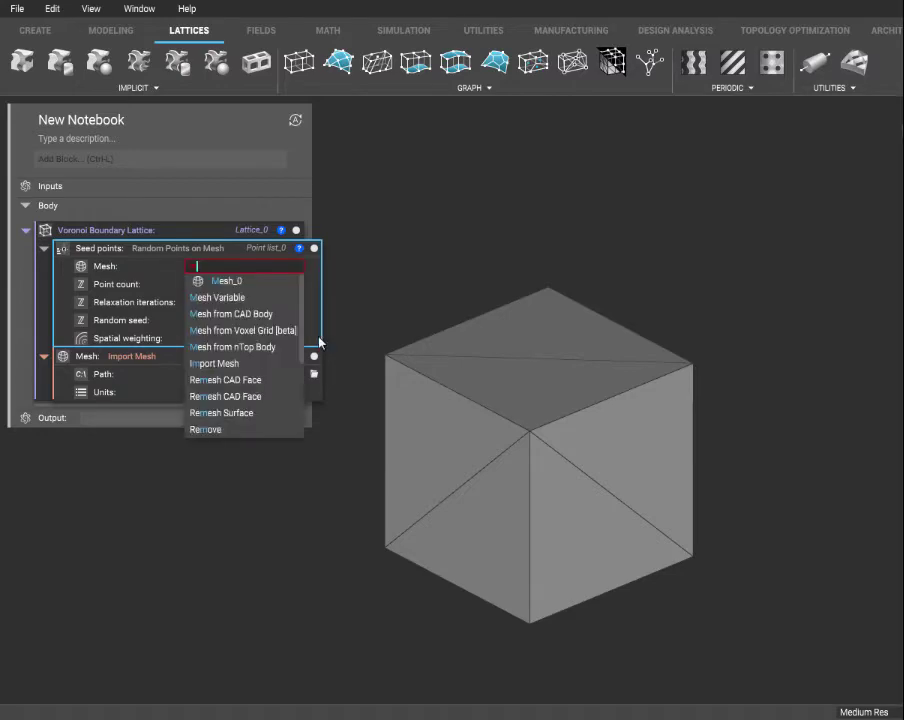
click(225, 284)
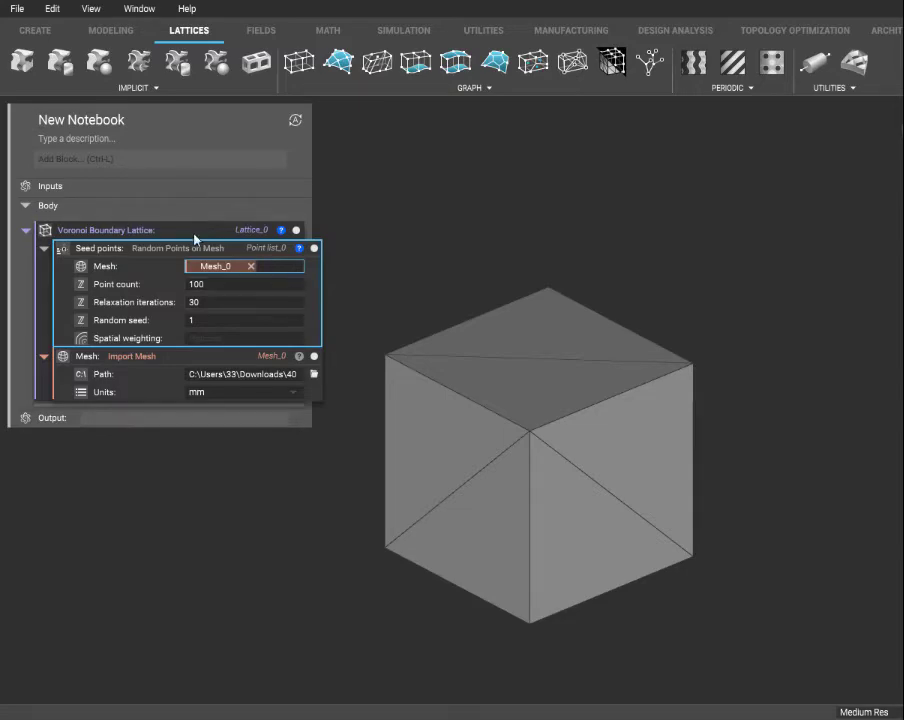
key(Return)
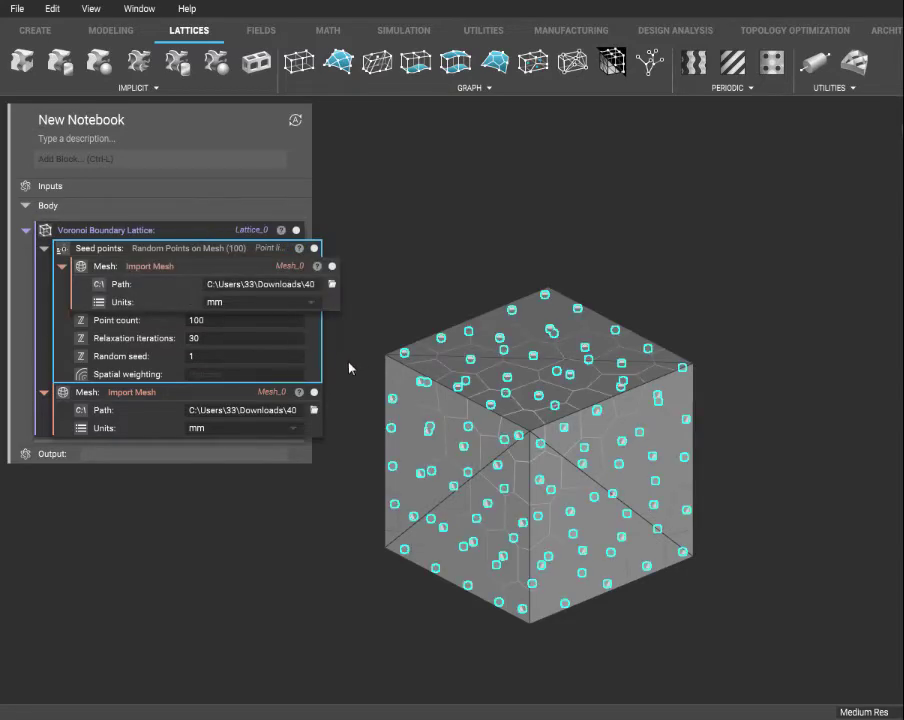
Step: Hide the imported mesh and the seed points so only the Voronoi lattice shows, and select the lattice
click(333, 267)
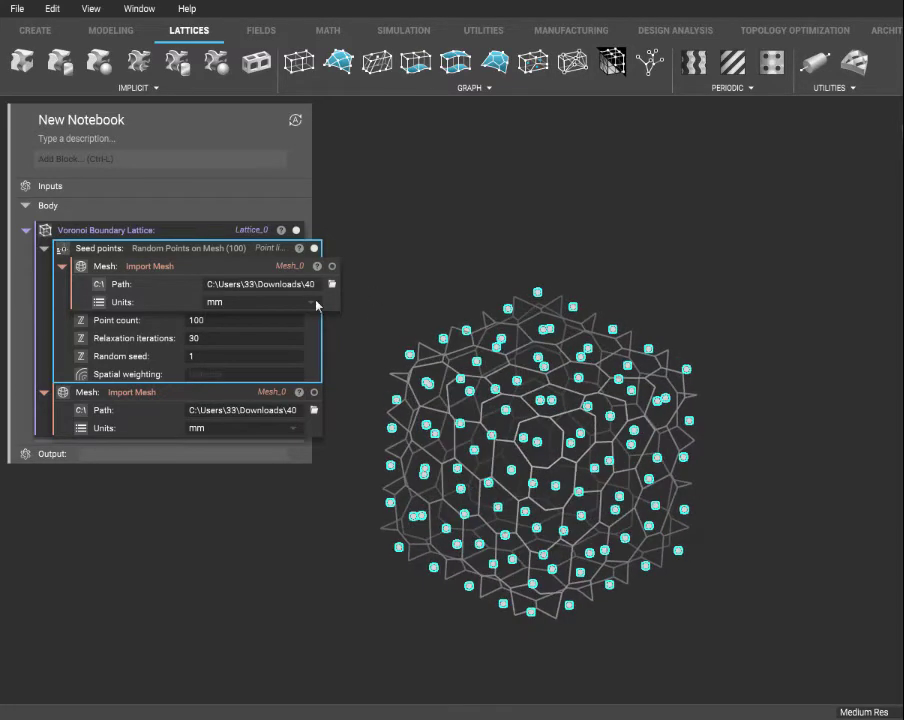
click(314, 248)
right_drag(478, 371, 510, 494)
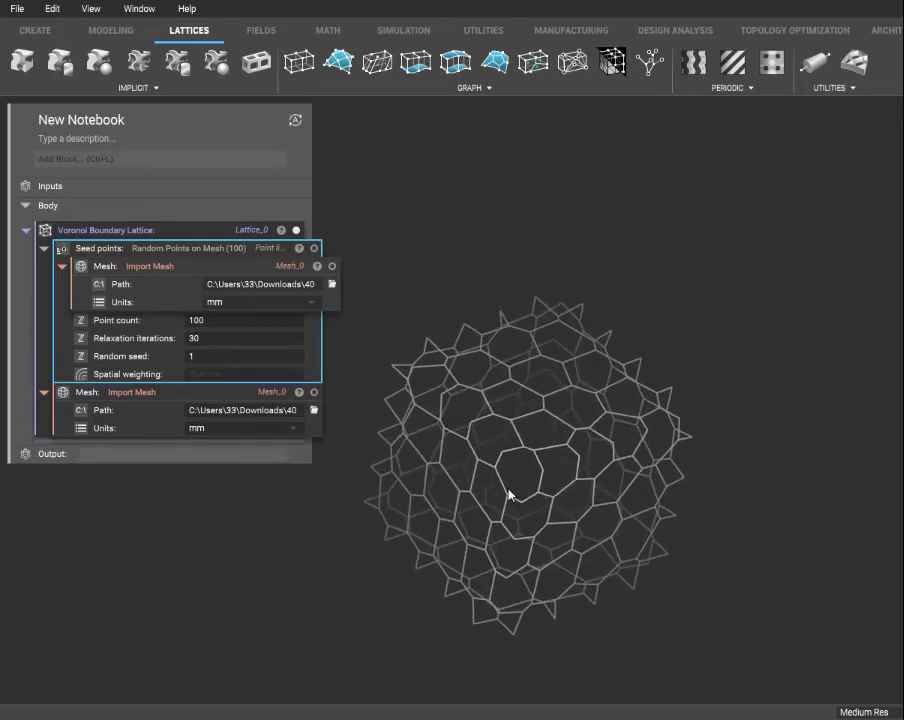
click(558, 325)
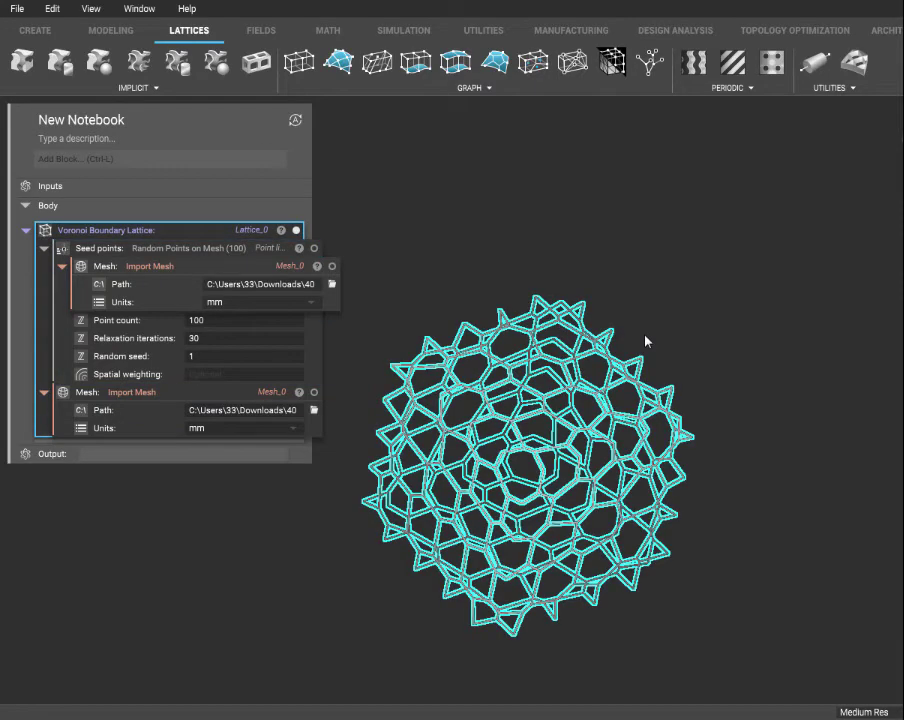
Step: Add a Thicken Lattice block for Lattice_0 with a thickness of 1 mm
click(814, 64)
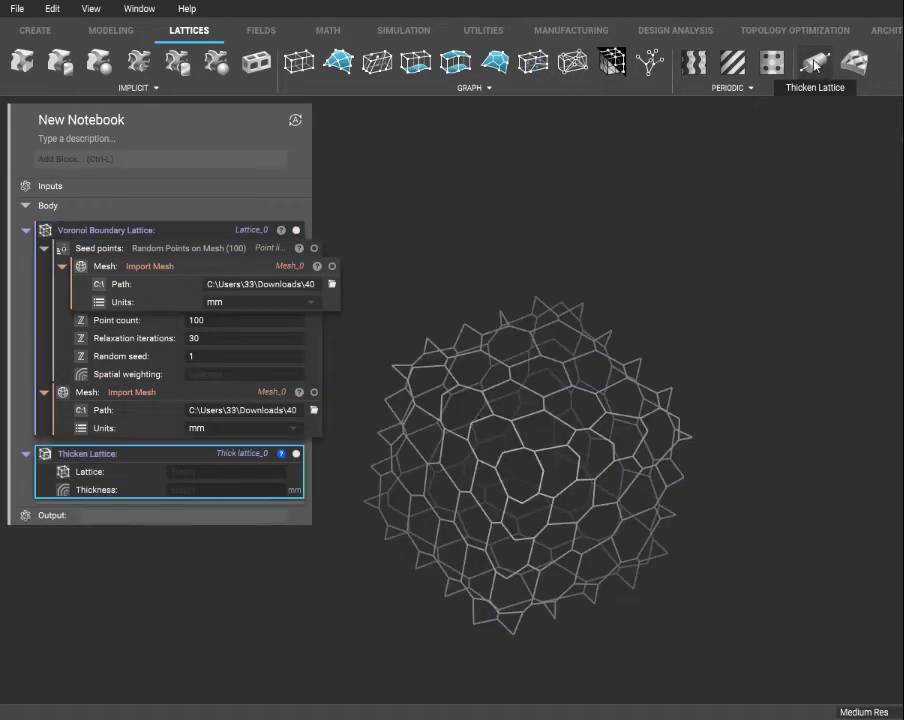
click(210, 472)
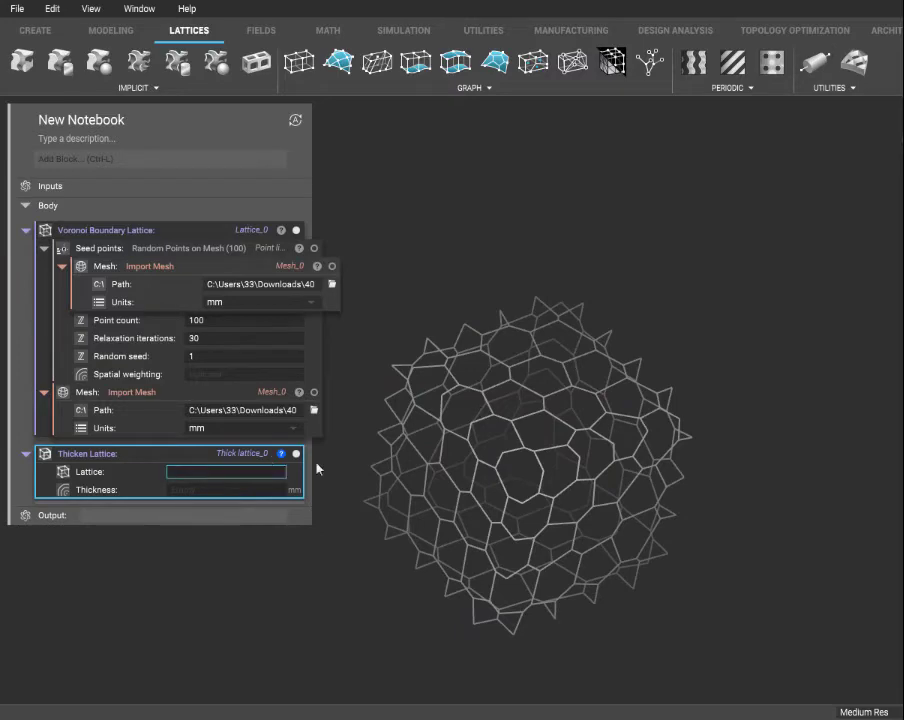
text(lat)
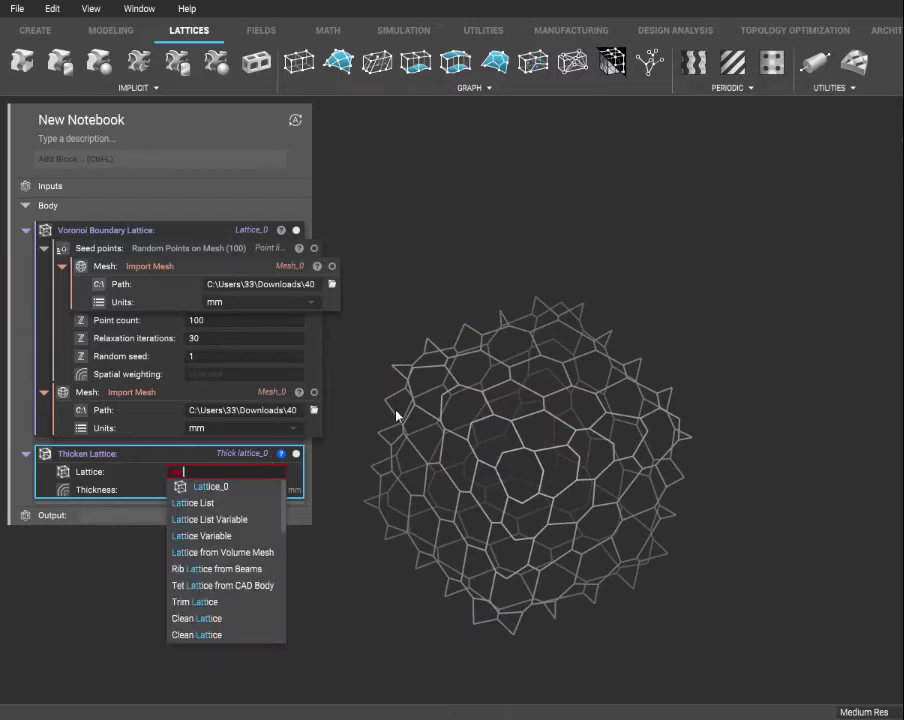
click(246, 492)
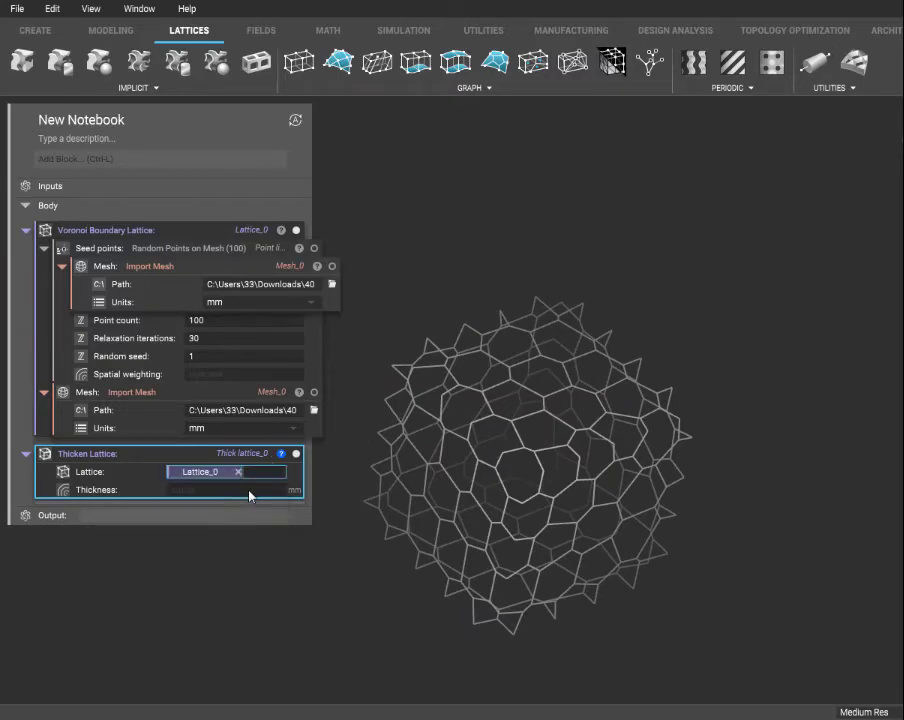
text(1)
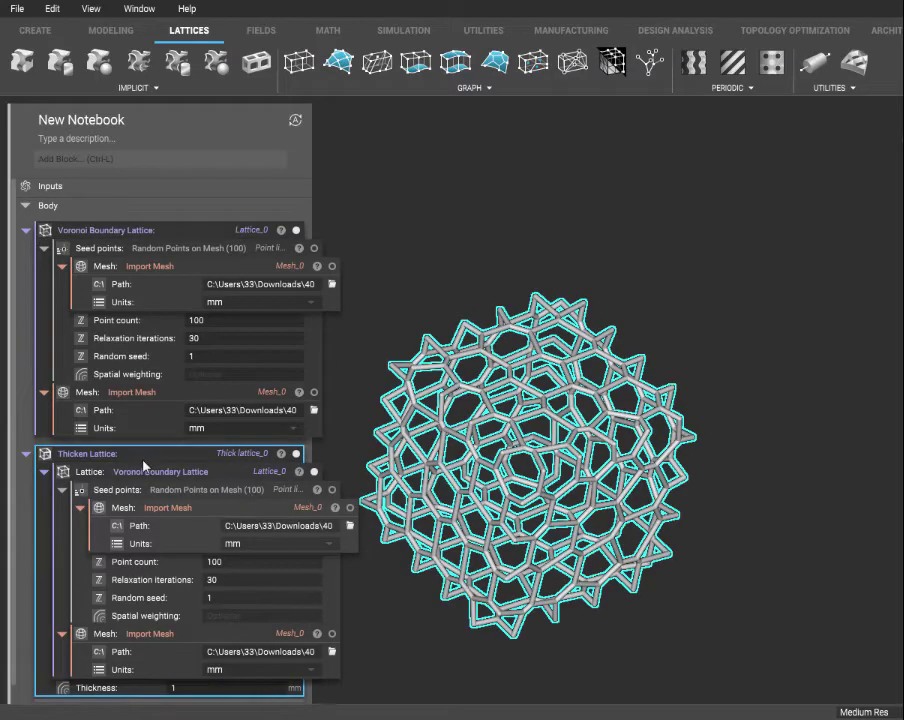
Step: Collapse the nested lattice input and set the Thicken Lattice thickness to 2 mm
click(44, 471)
double_click(209, 492)
text(2)
key(Return)
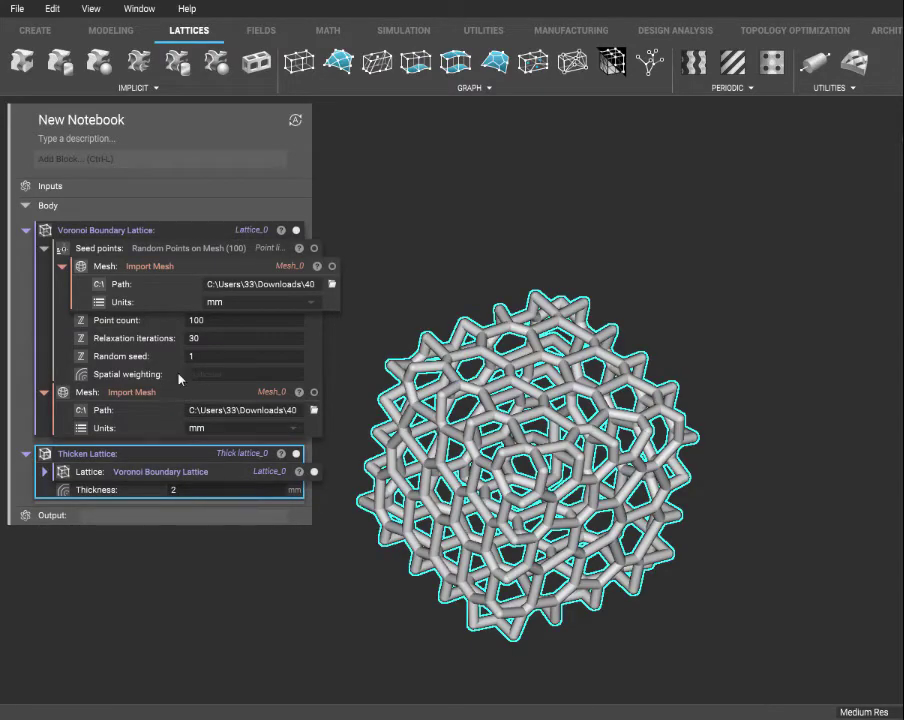
Step: Show the imported cube mesh again together with the thickened lattice and inspect them from the side
click(26, 230)
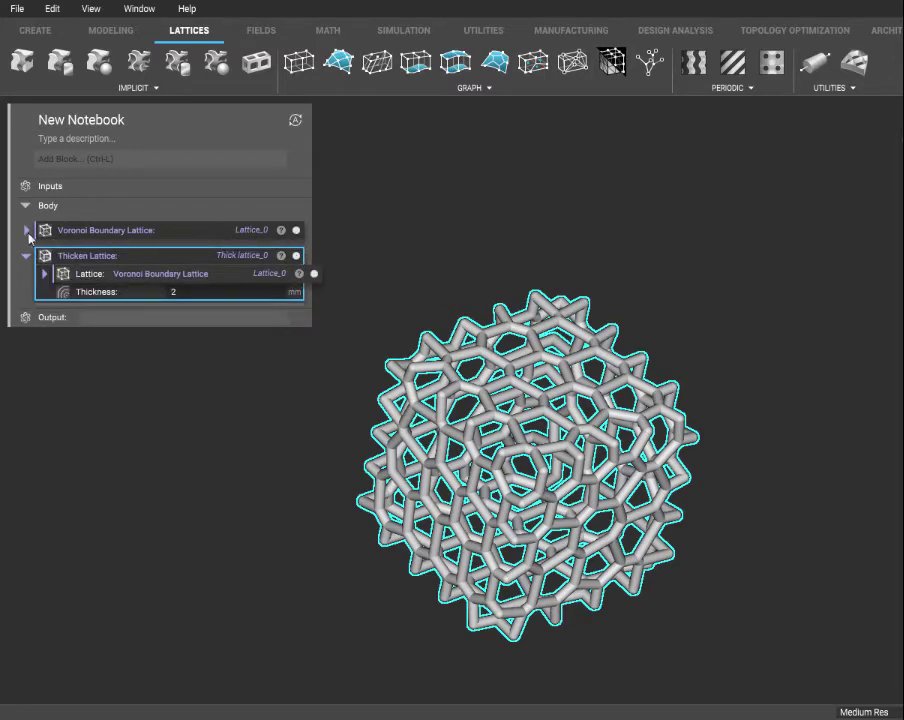
click(26, 231)
click(332, 266)
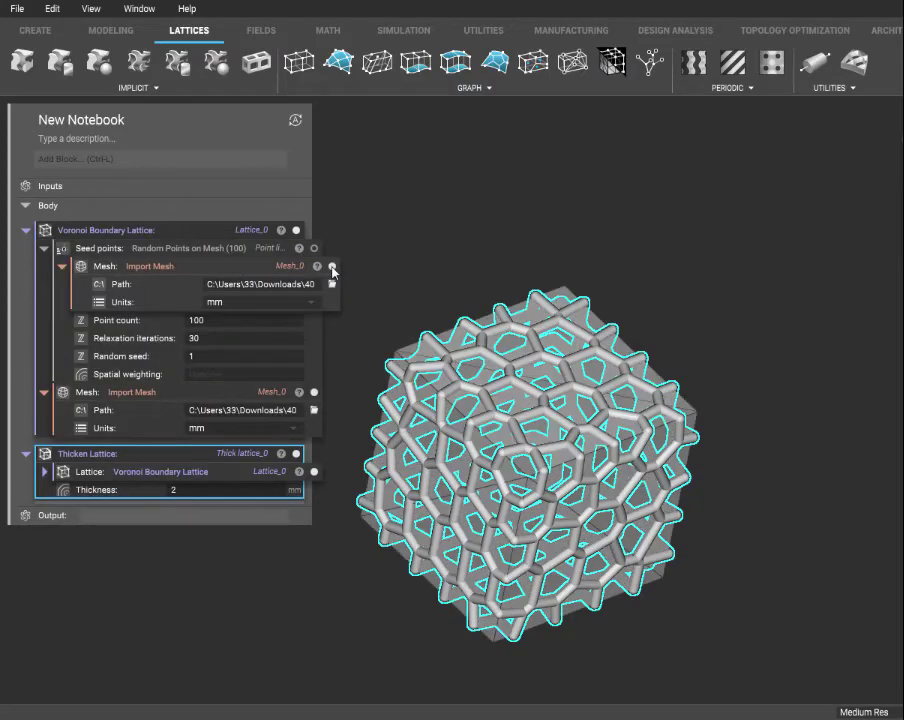
right_drag(333, 270, 306, 217)
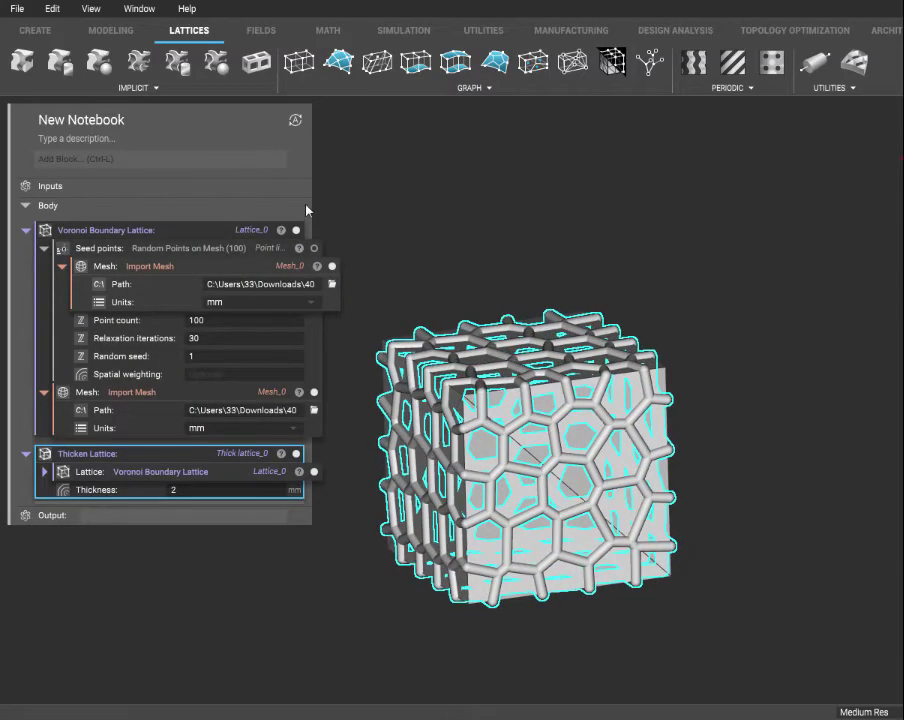
Step: Add a Boolean Union block to the notebook and collapse the Voronoi Boundary Lattice and Thicken Lattice blocks
click(166, 160)
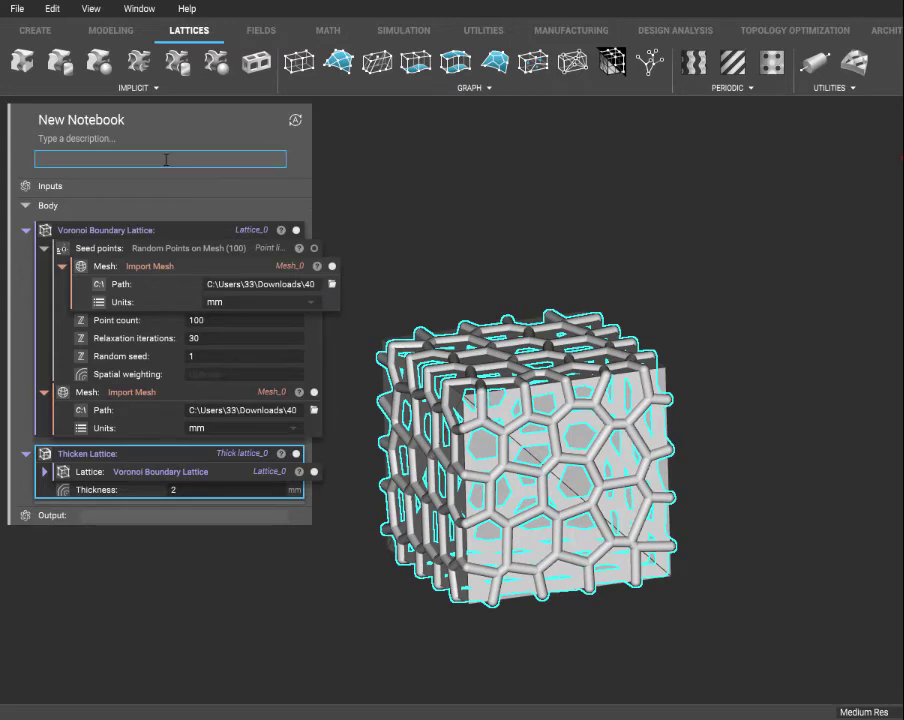
text(boolea)
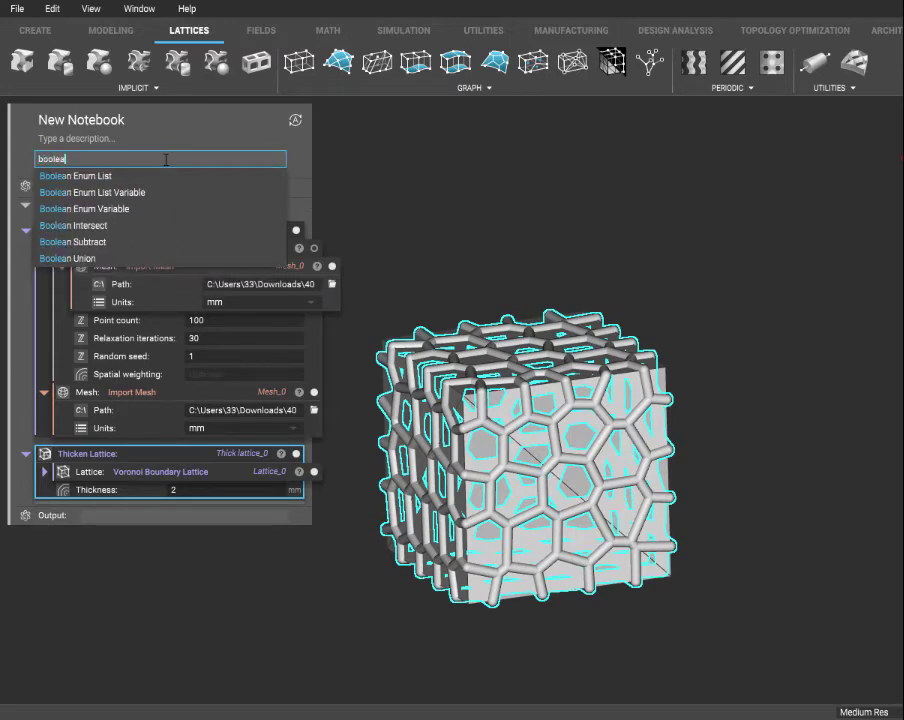
click(137, 259)
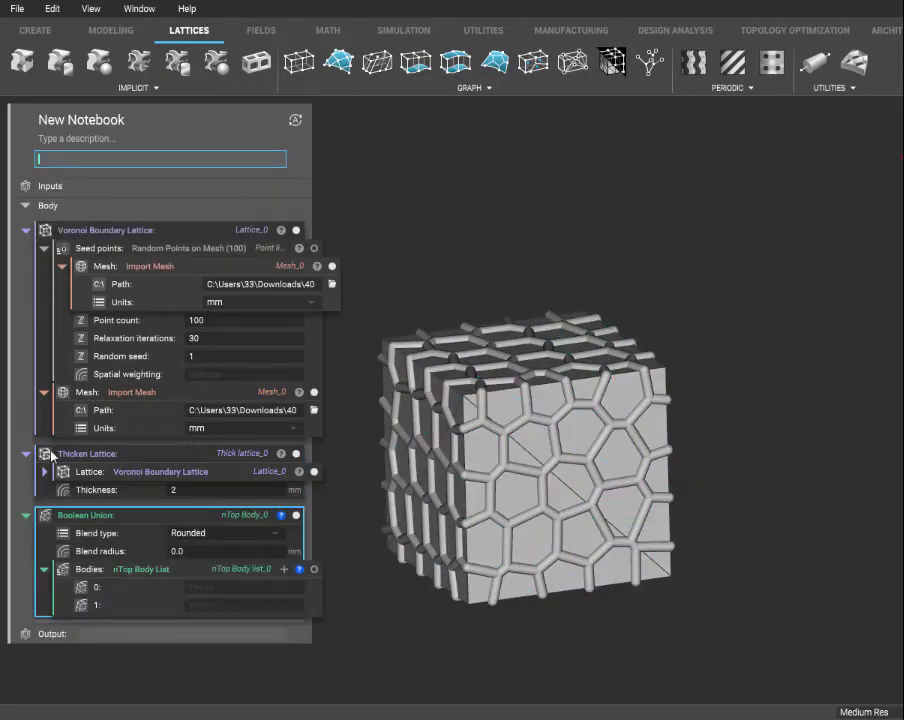
click(26, 231)
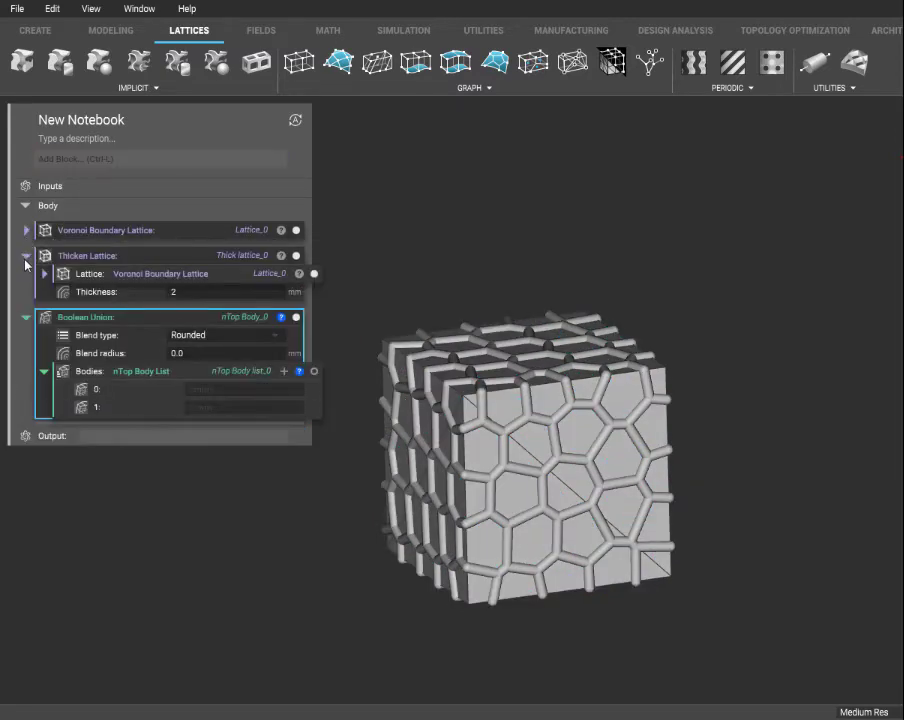
click(26, 255)
Step: Expand the Thicken Lattice block and assign Thick lattice_0 as body 0 of the Boolean Union
click(210, 353)
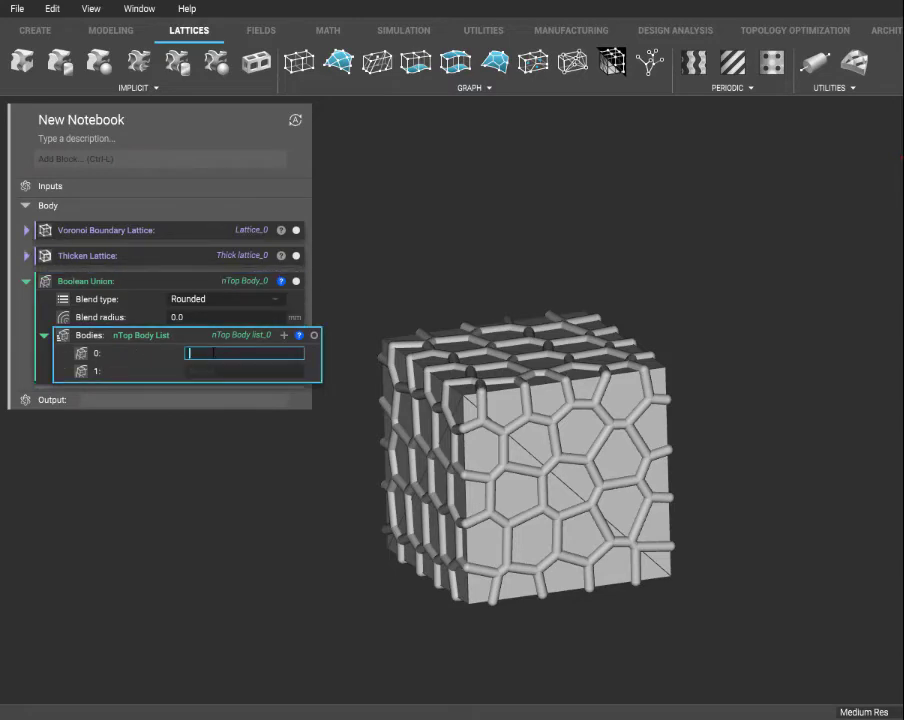
click(27, 256)
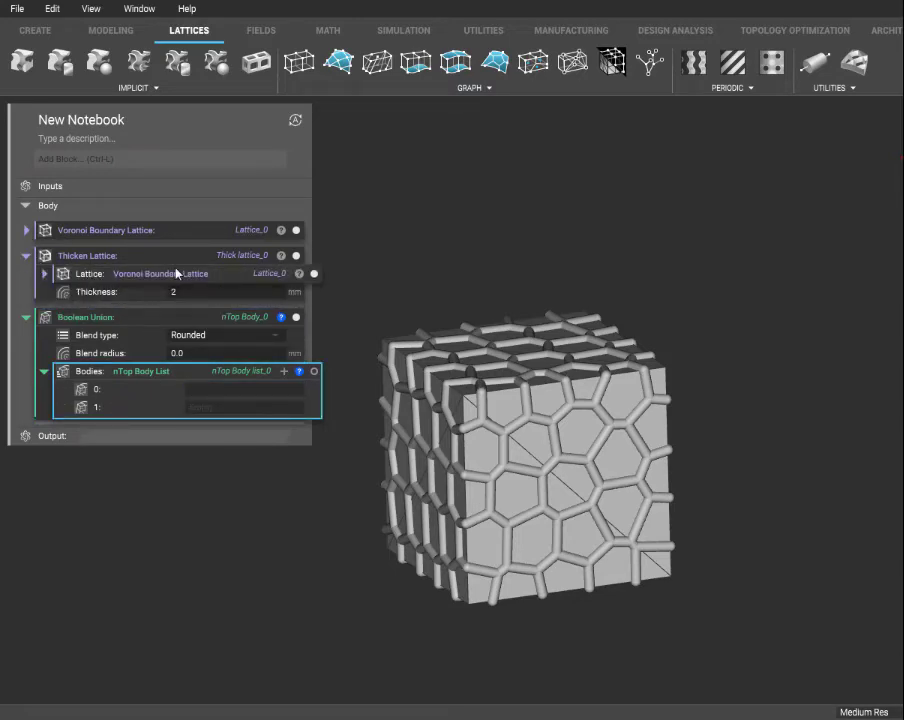
click(218, 389)
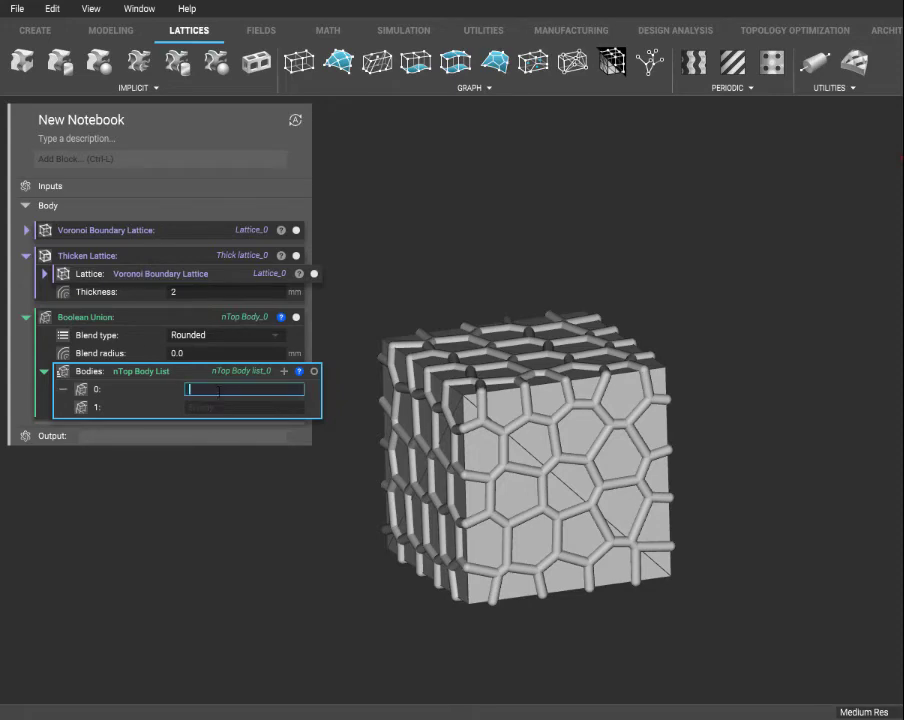
text(lat)
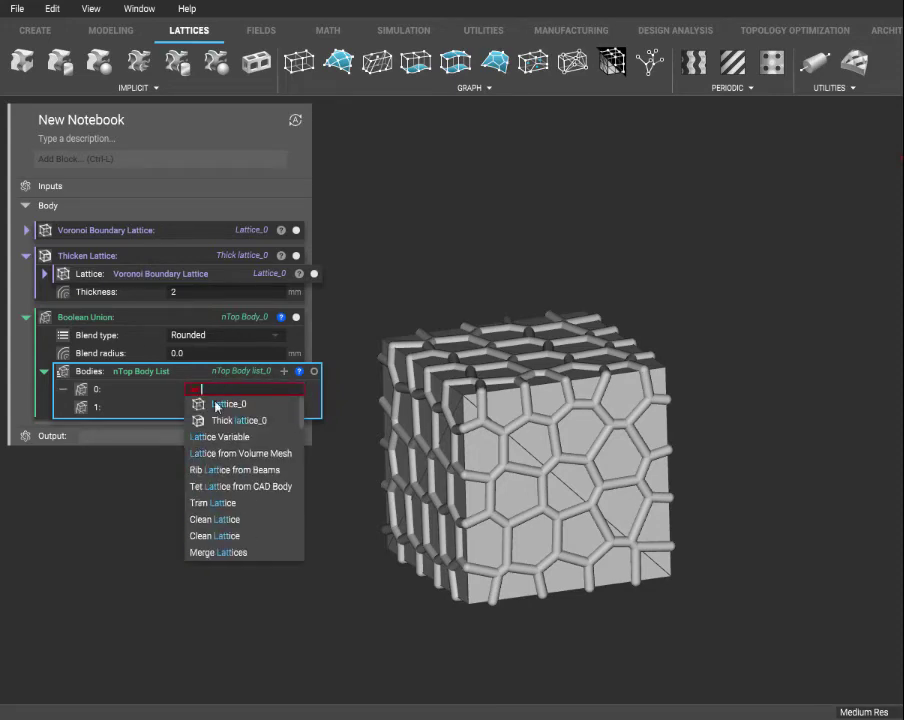
key(BackSpace)
key(BackSpace)
key(BackSpace)
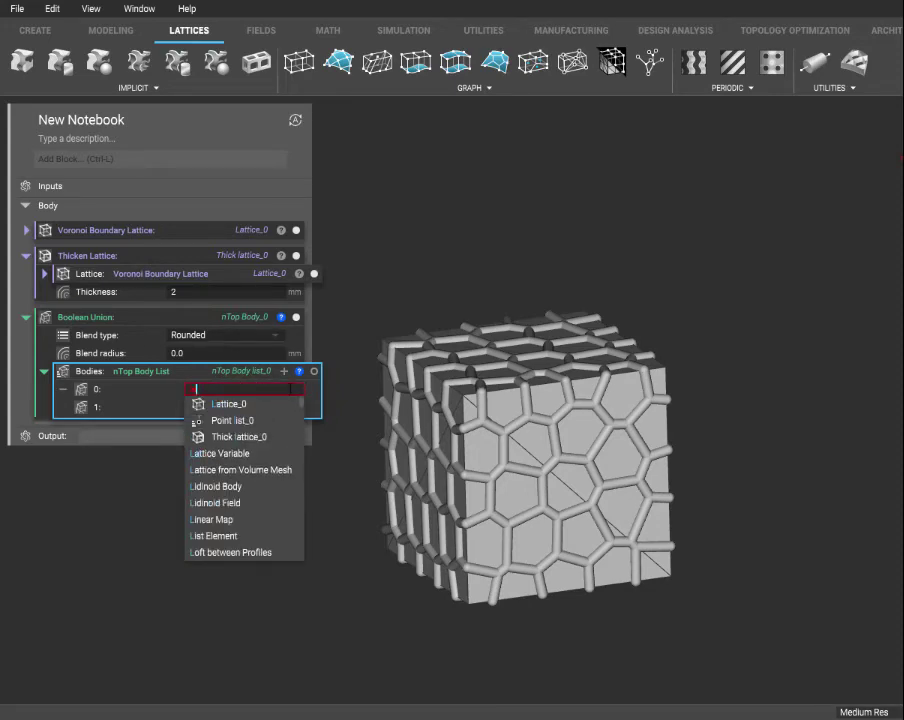
text(thi)
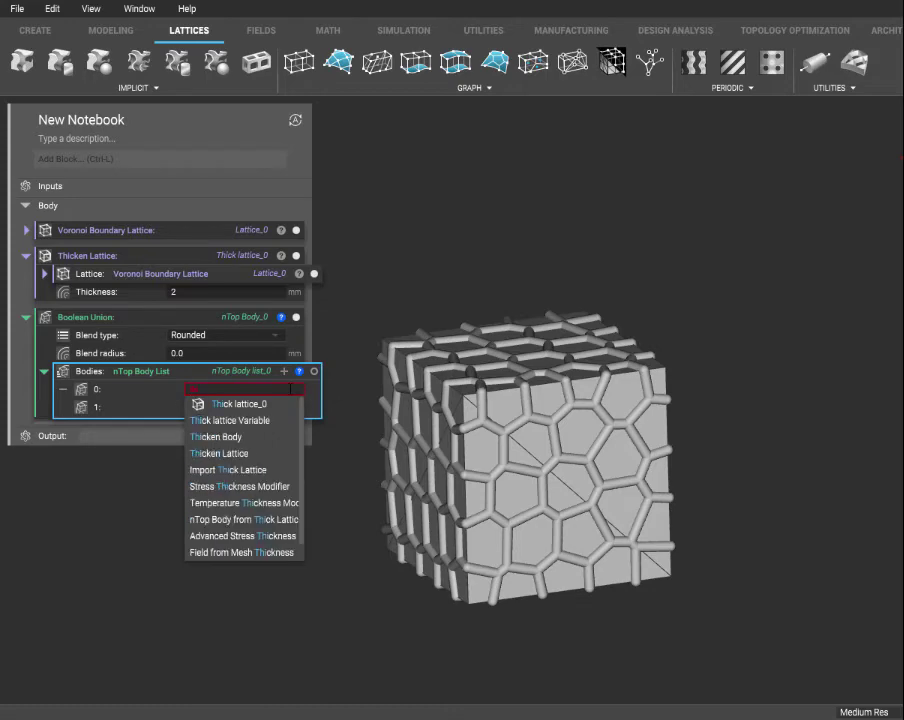
click(250, 404)
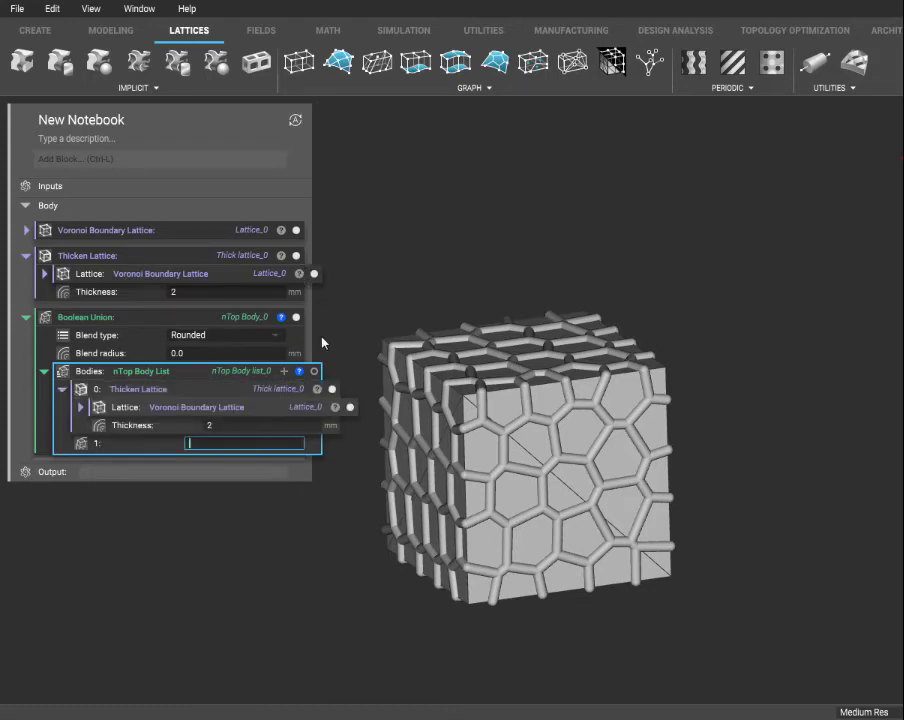
Step: Assign the imported mesh Mesh_0 as body 1 of the Boolean Union and select the union block to inspect the combined body
text(mesh)
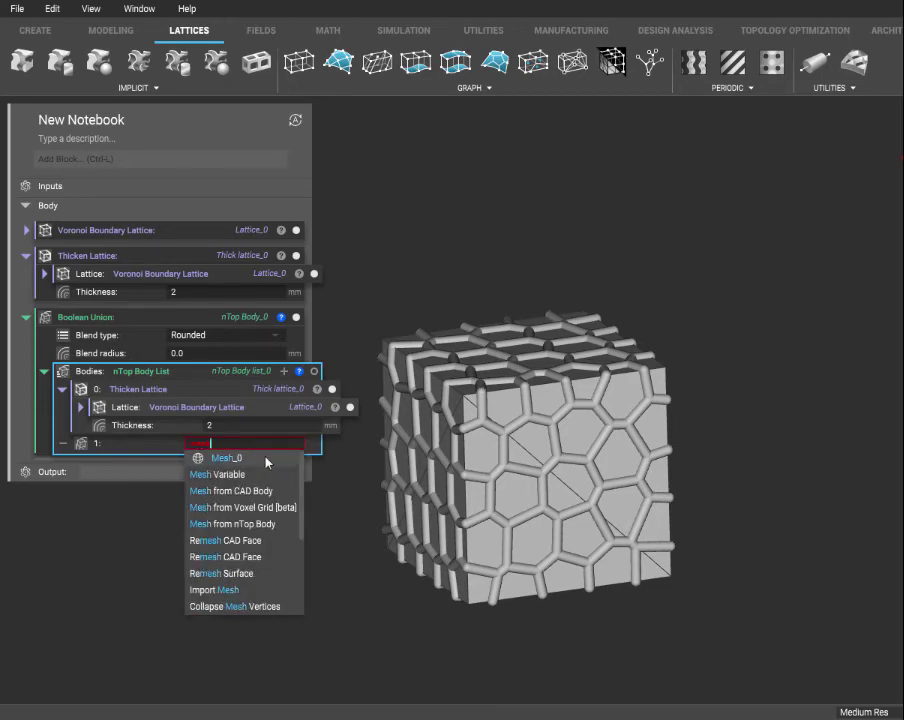
click(226, 458)
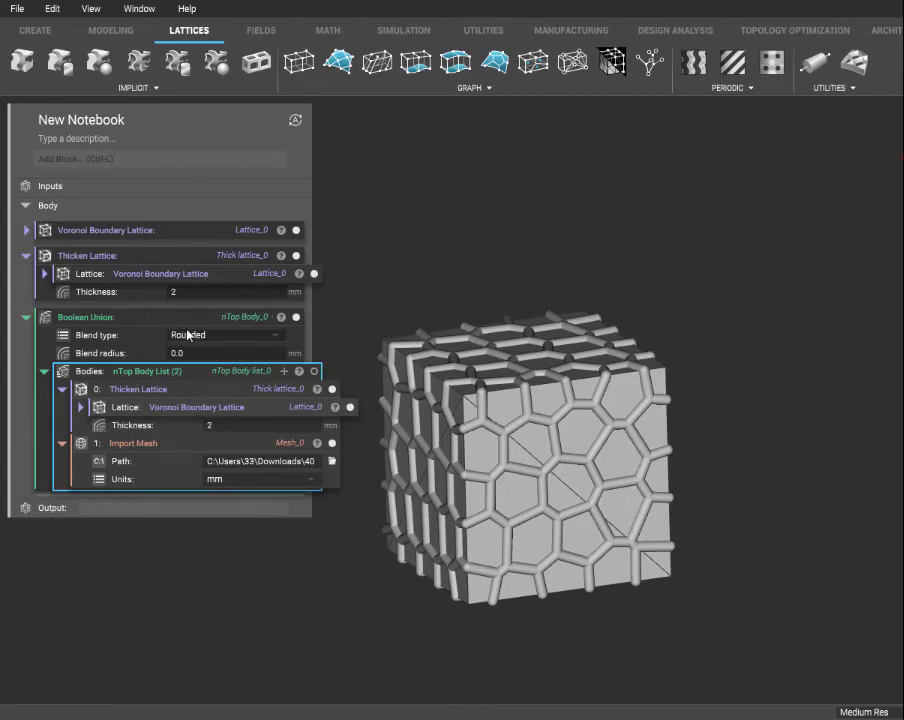
click(172, 322)
right_drag(500, 440, 565, 522)
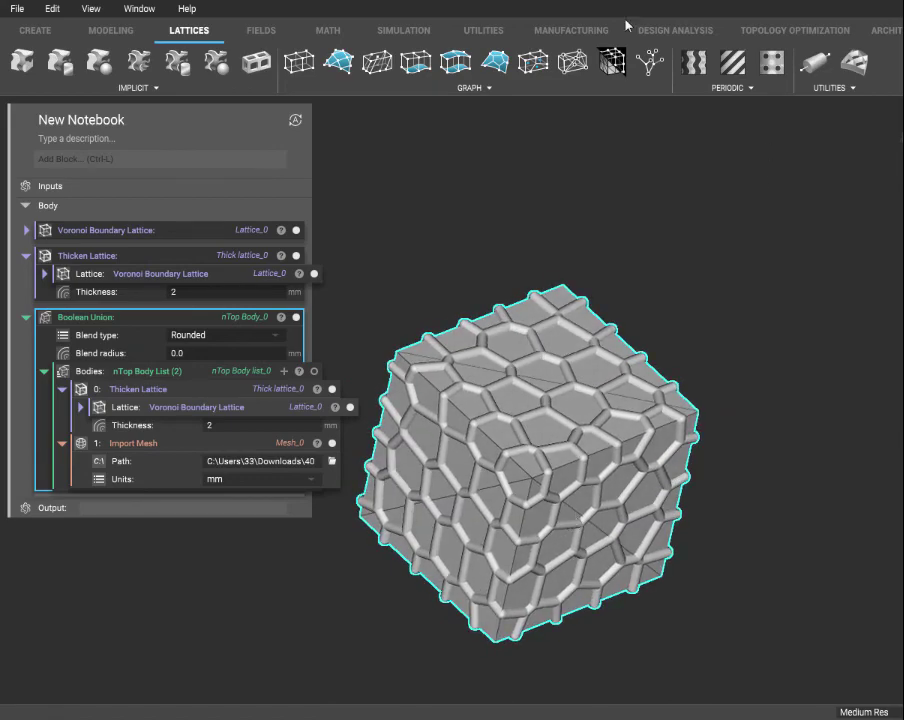
right_drag(625, 465, 528, 440)
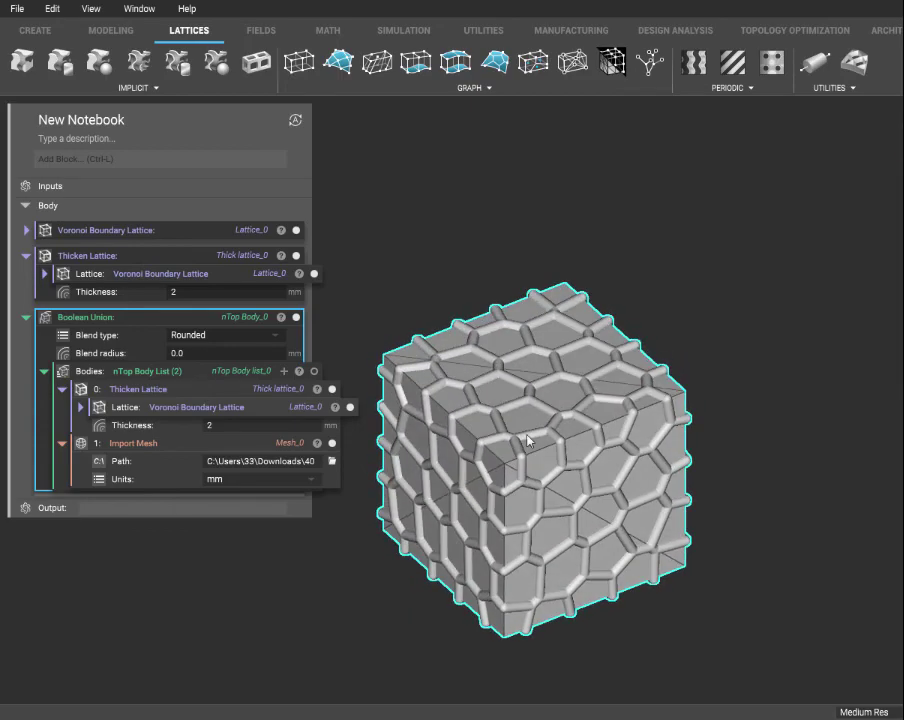